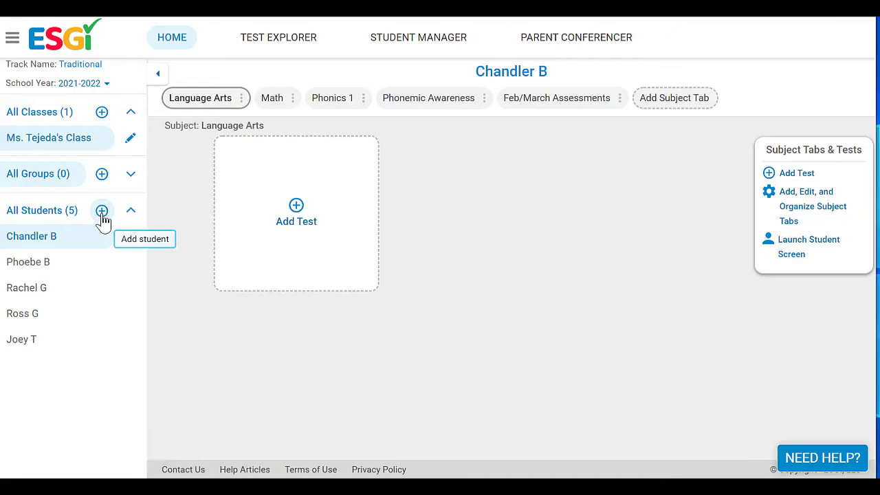
# - Add a new female student to the class with her first and last name, and save
pyautogui.click(103, 217)
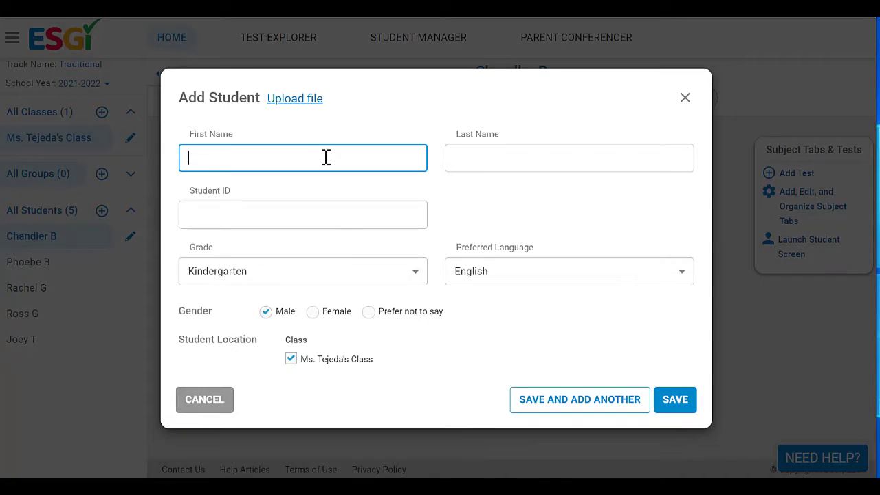
pyautogui.click(326, 158)
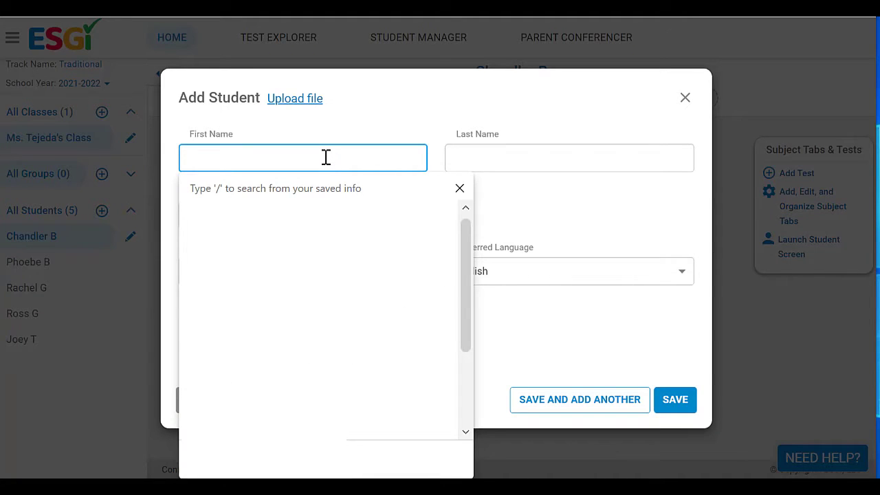
pyautogui.write('Monica')
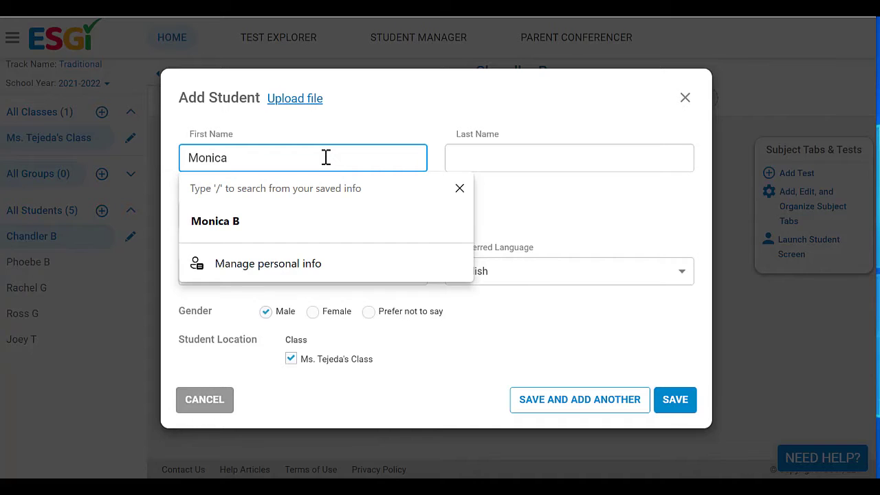
pyautogui.click(475, 165)
pyautogui.write('G')
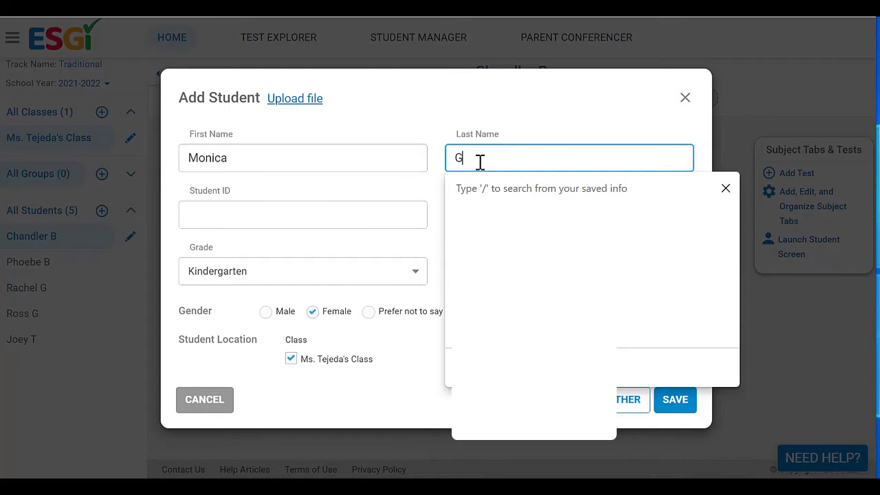
pyautogui.click(529, 110)
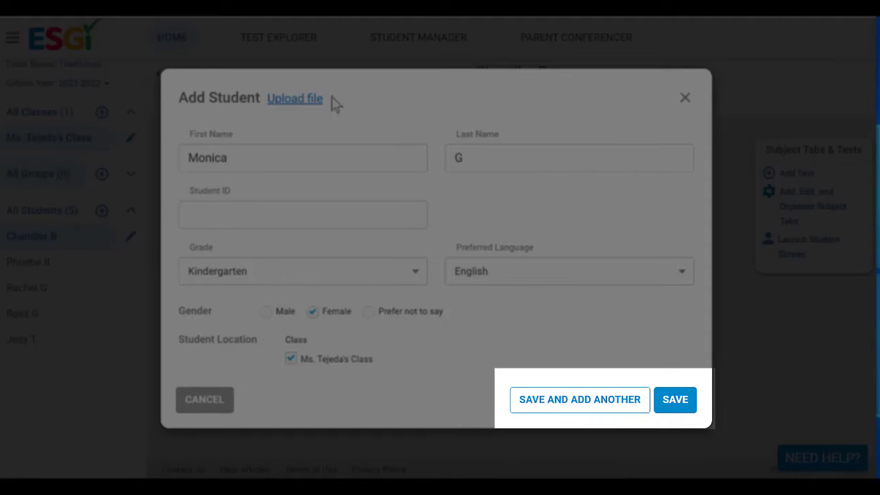
pyautogui.click(670, 408)
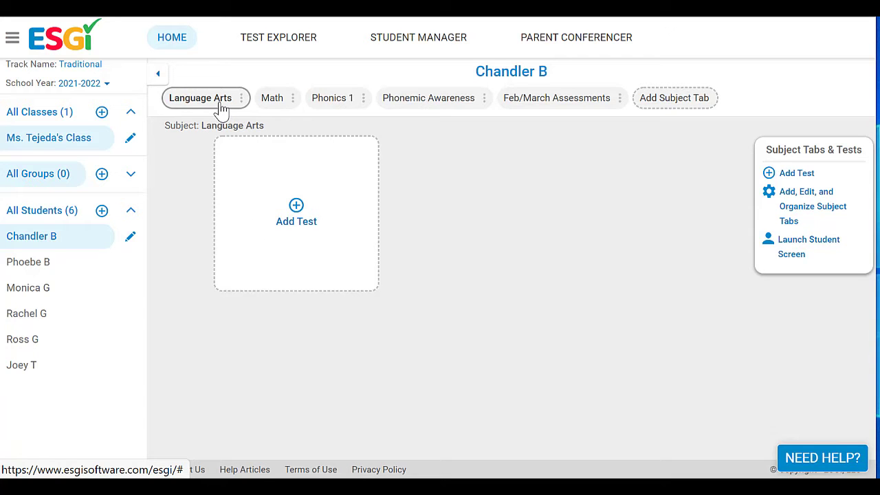
# - Search tests by author and add Fry Word Recognition, Set 1a and Fry Words in Context, Set 1a to Language Arts
pyautogui.click(294, 205)
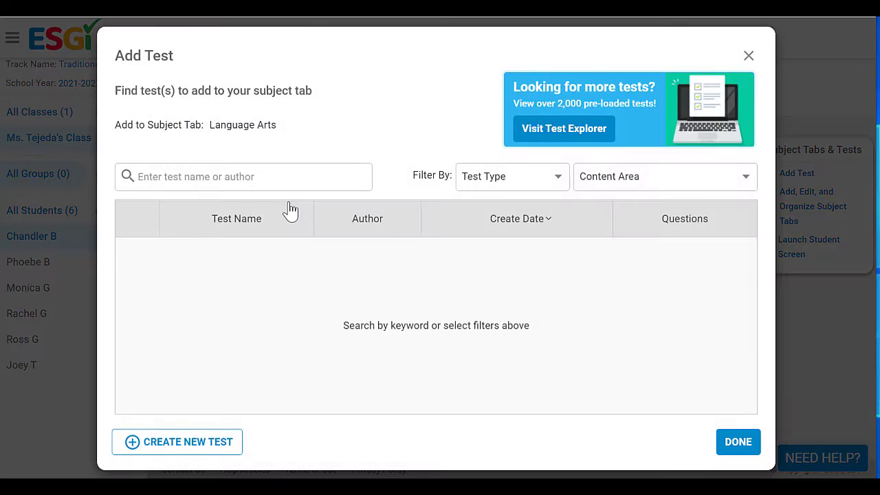
pyautogui.click(275, 169)
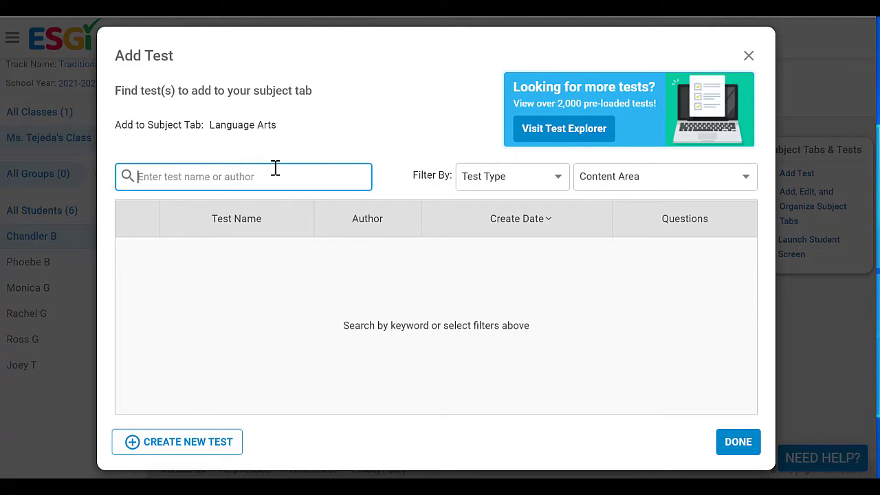
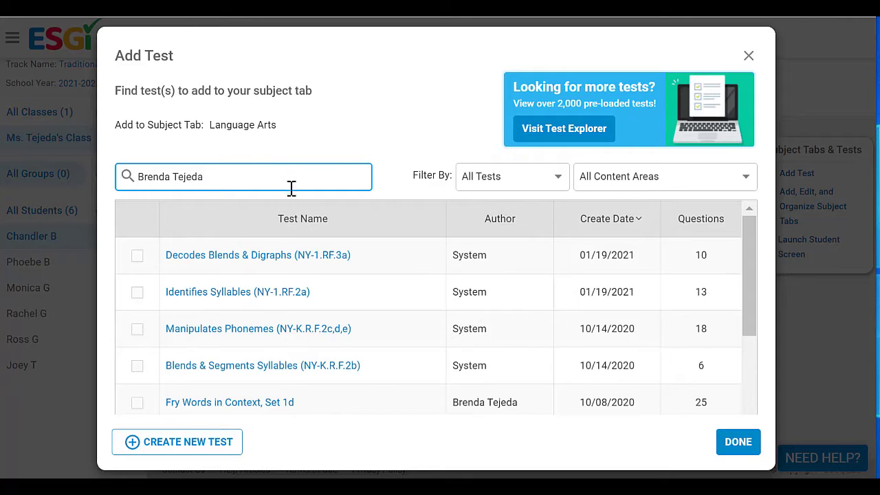
pyautogui.moveTo(754, 255); pyautogui.dragTo(754, 371)
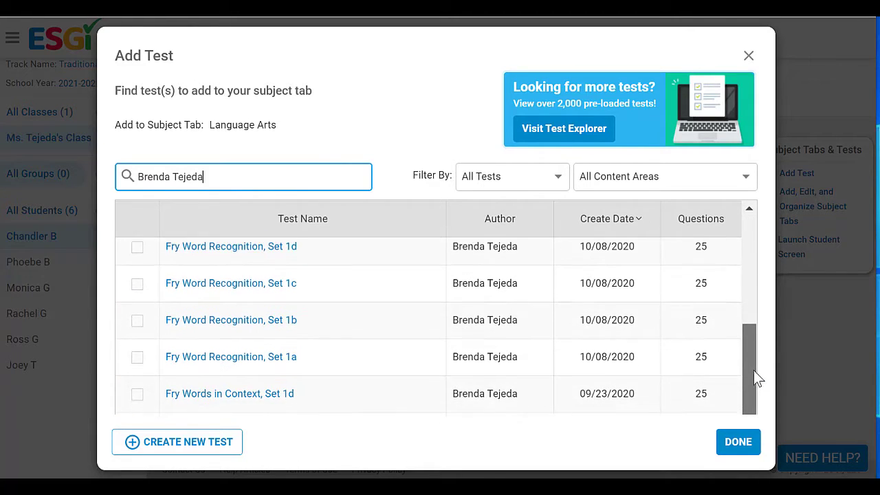
pyautogui.click(136, 348)
pyautogui.scroll(3, 192, 339)
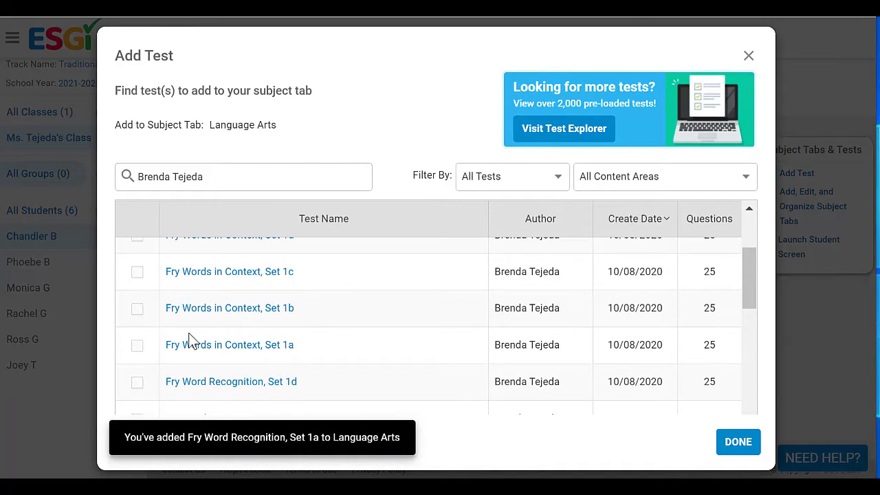
pyautogui.click(138, 347)
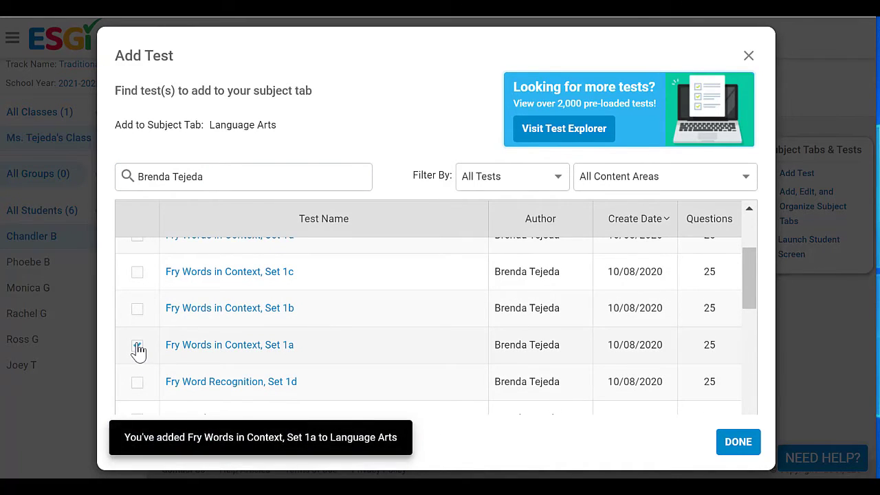
pyautogui.click(746, 443)
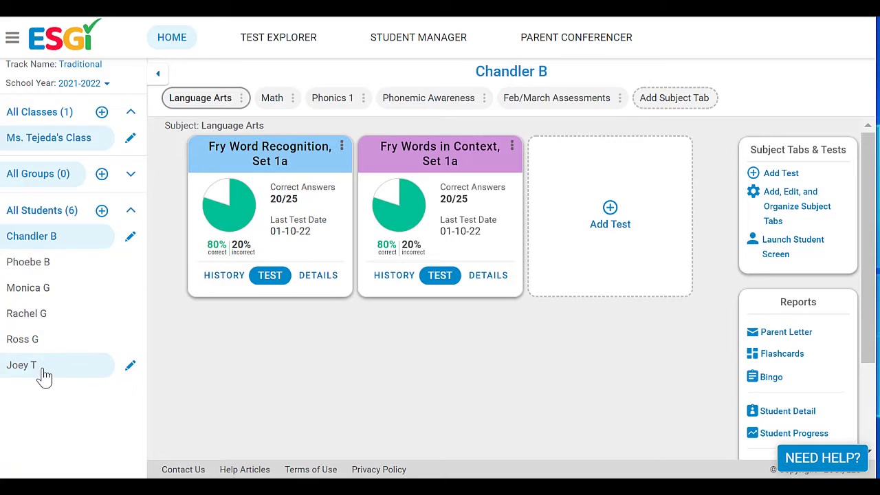
# - Select the new student and launch the Fry Word Recognition, Set 1a test
pyautogui.click(46, 296)
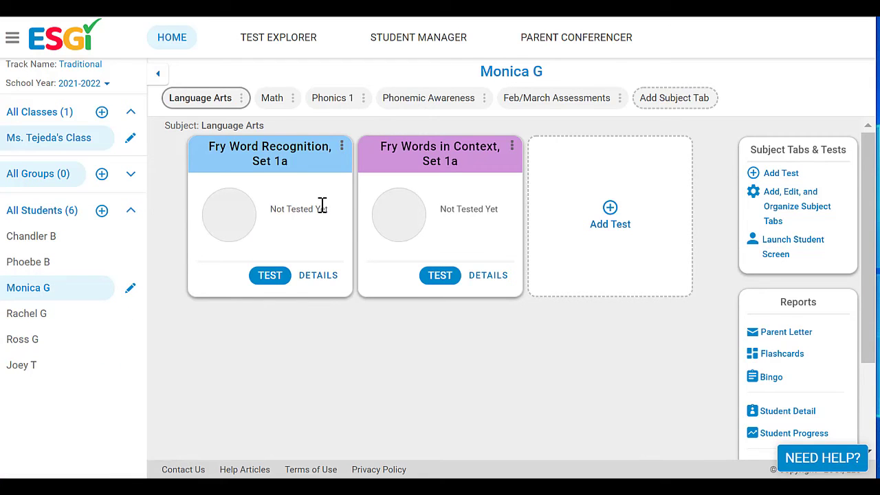
pyautogui.click(270, 274)
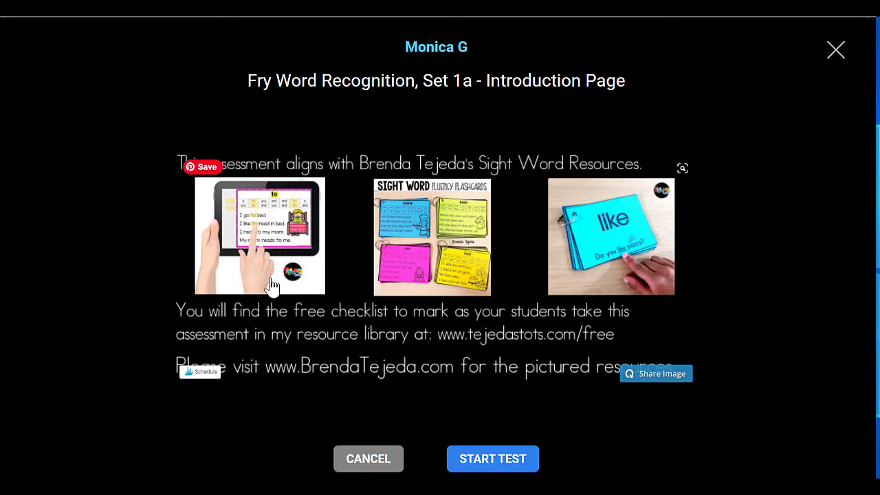
# - Start the test and score words 'the' through 'it', marking and, a, to missed, adding a note
pyautogui.click(516, 461)
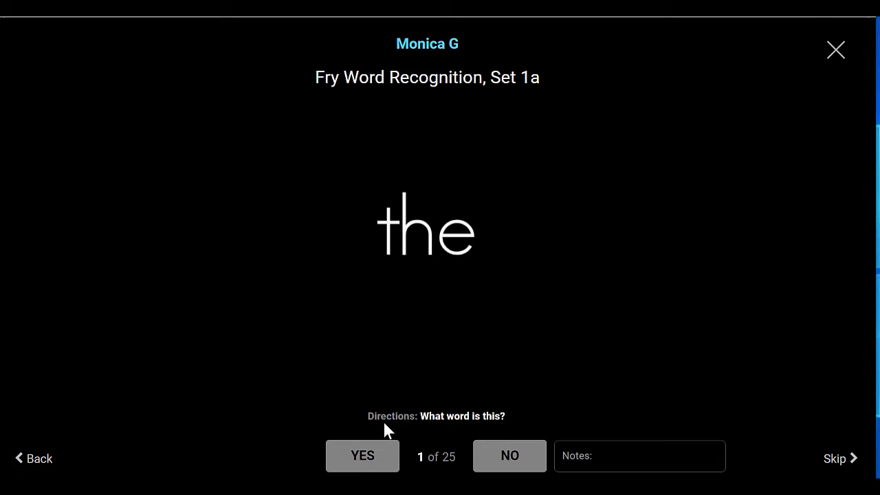
pyautogui.click(376, 462)
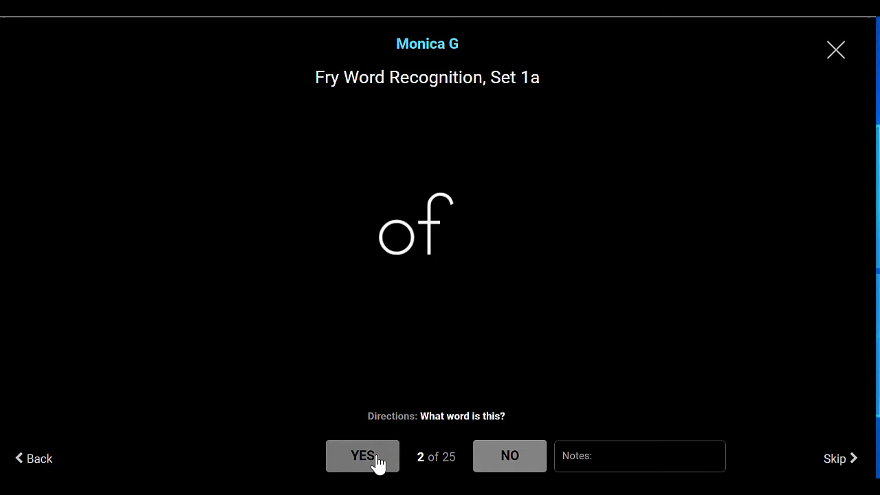
pyautogui.click(375, 460)
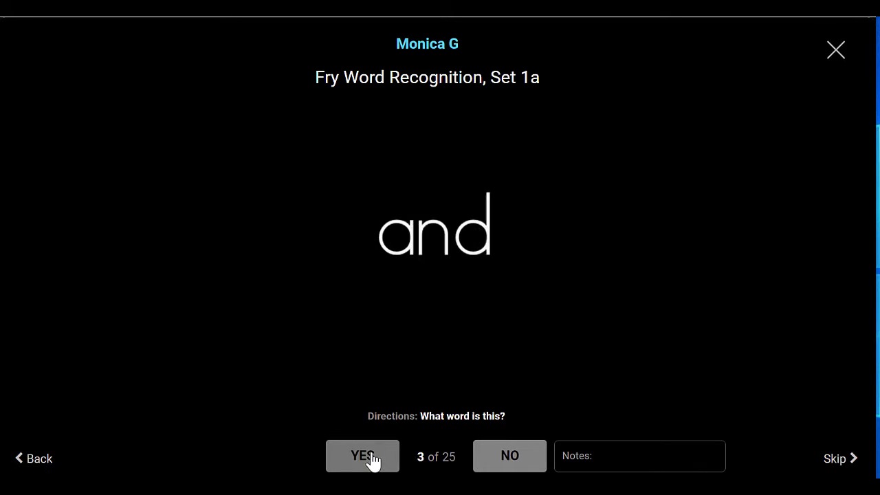
pyautogui.click(517, 466)
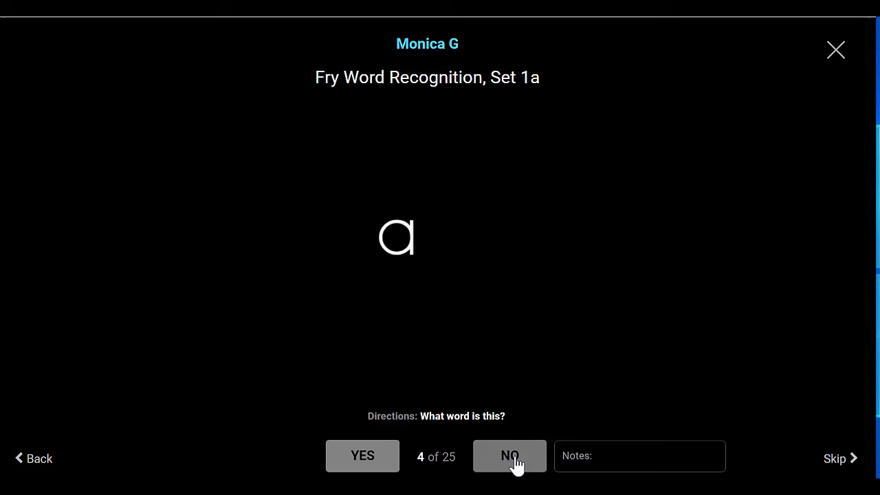
pyautogui.click(563, 455)
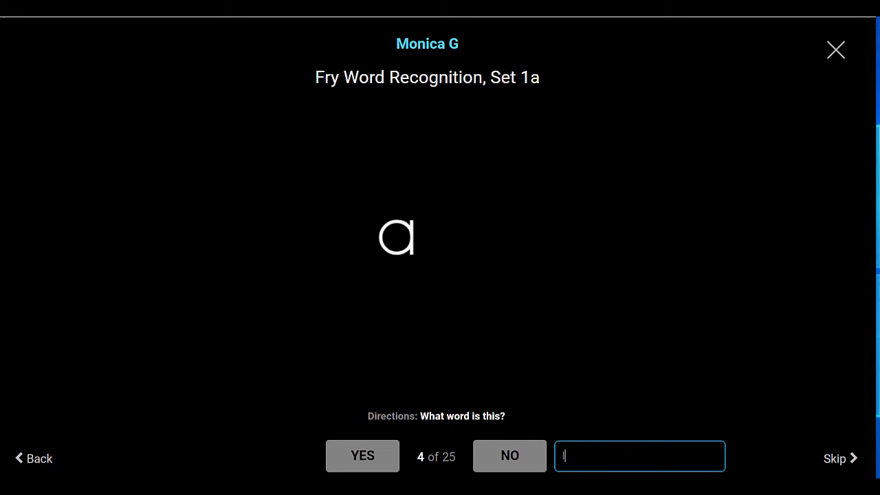
pyautogui.click(514, 457)
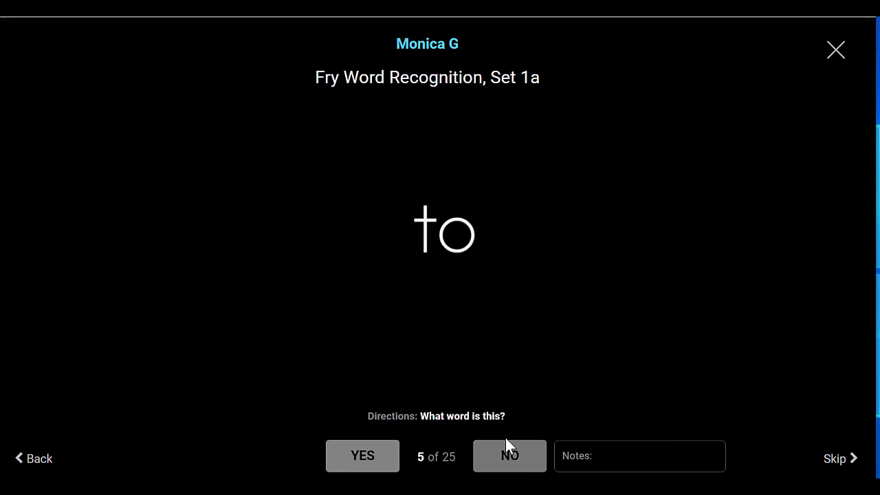
pyautogui.click(506, 460)
pyautogui.click(377, 465)
pyautogui.click(376, 463)
pyautogui.click(376, 460)
pyautogui.click(379, 459)
pyautogui.click(379, 458)
# - Score words 'he' through 'from', missing he, was, his, have, from, finishing at 17/25
pyautogui.click(498, 463)
pyautogui.click(501, 463)
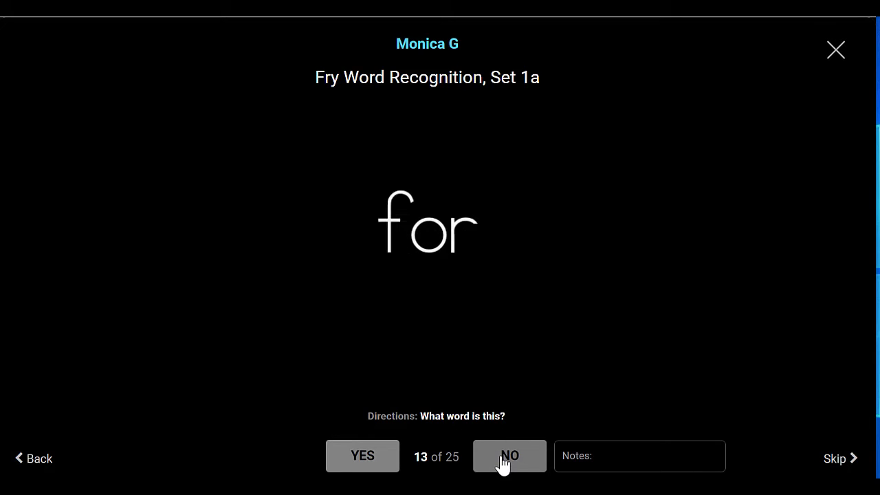
pyautogui.click(372, 464)
pyautogui.click(371, 464)
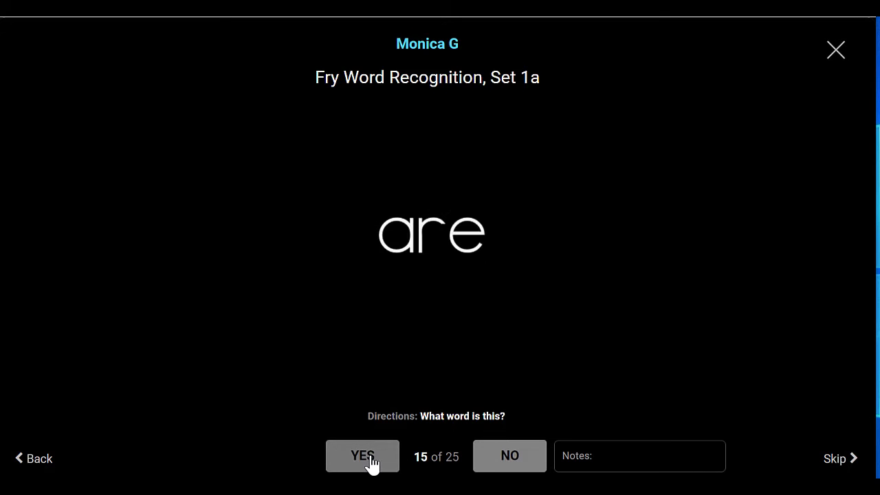
pyautogui.click(369, 465)
pyautogui.click(375, 463)
pyautogui.click(376, 460)
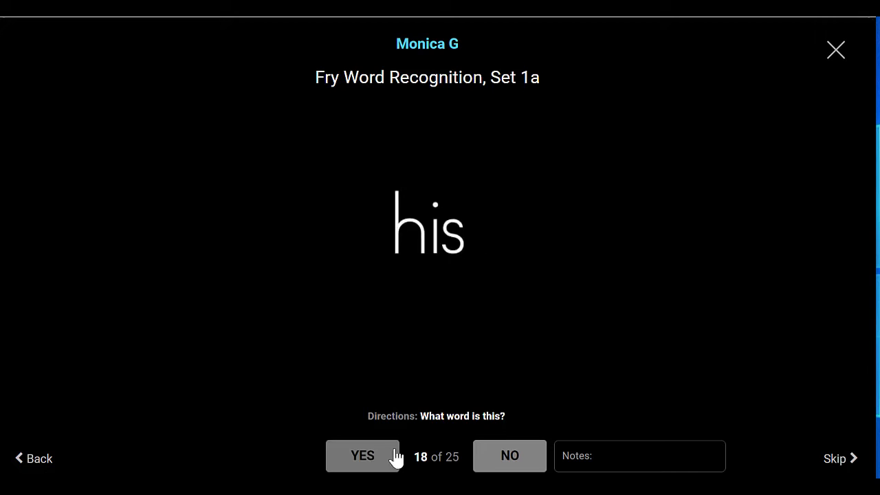
pyautogui.click(513, 460)
pyautogui.click(388, 462)
pyautogui.click(378, 464)
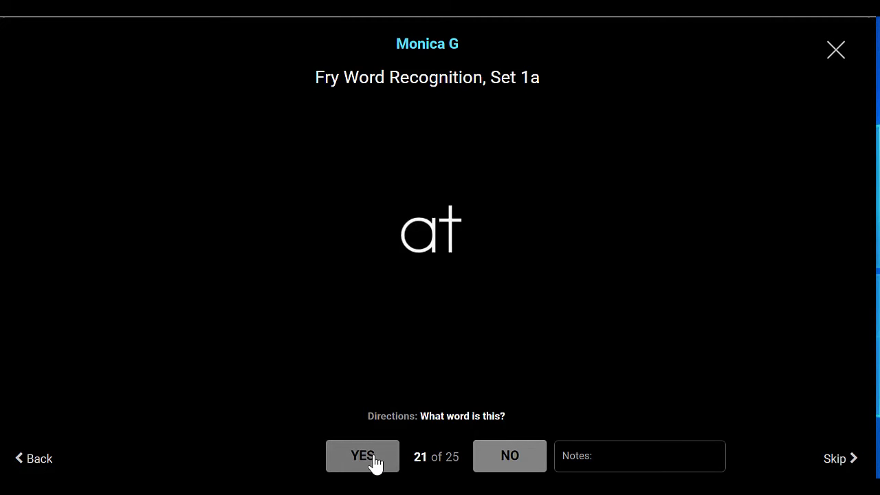
pyautogui.click(374, 463)
pyautogui.click(375, 460)
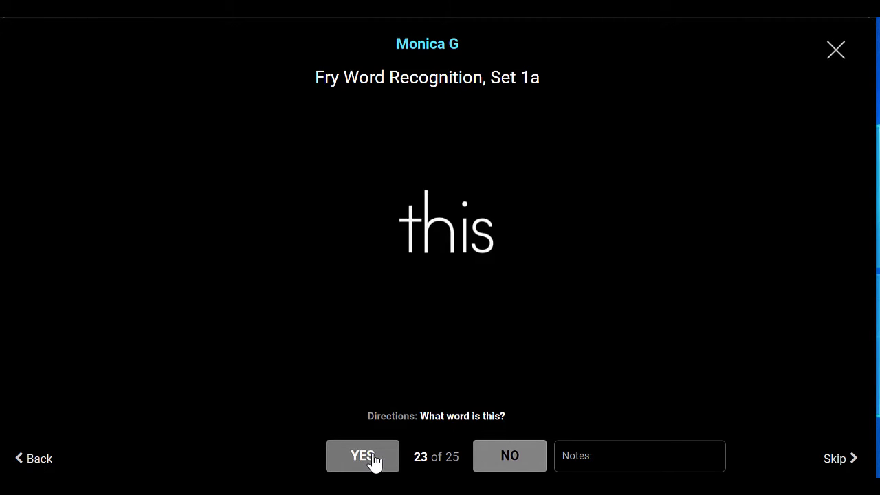
pyautogui.click(373, 463)
pyautogui.click(505, 461)
pyautogui.click(509, 460)
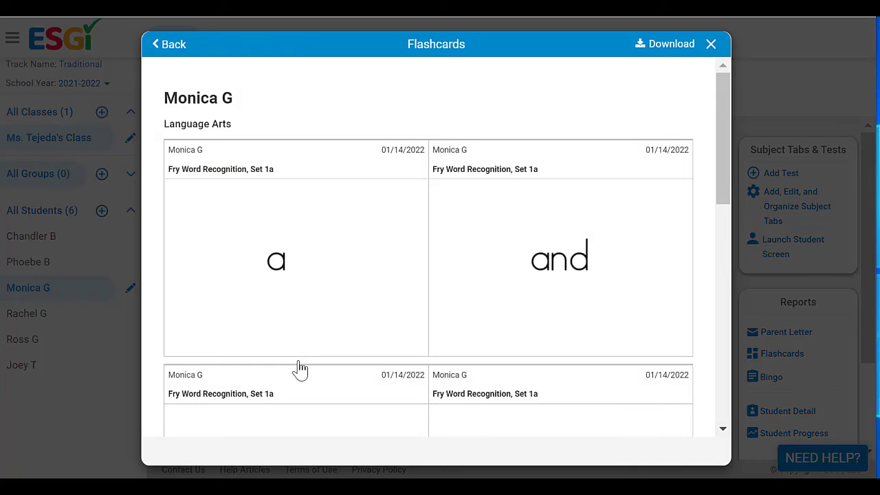
# - Review the flashcards report of missed words like a, and, from, have, then close it
pyautogui.moveTo(721, 182); pyautogui.dragTo(707, 171)
pyautogui.click(711, 45)
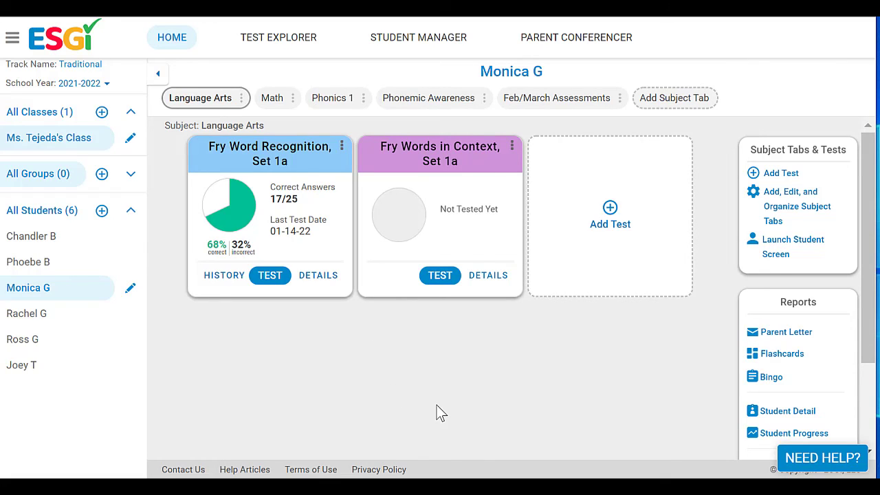